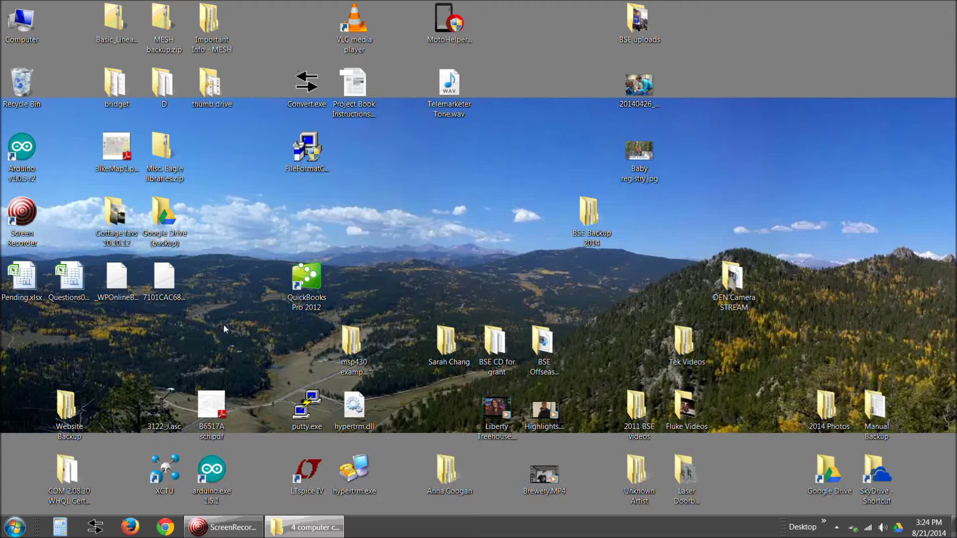
Bring up the management options for Computer
right_click(30, 28)
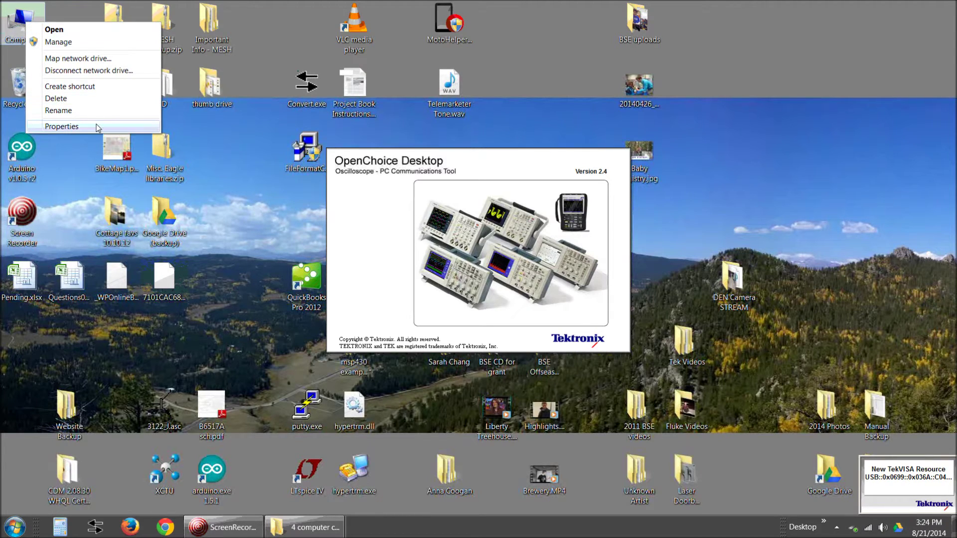
Confirm Device Manager lists the USB Test and Measurement Device (IVI) and Portable Devices, then close Computer Management
left_click(98, 43)
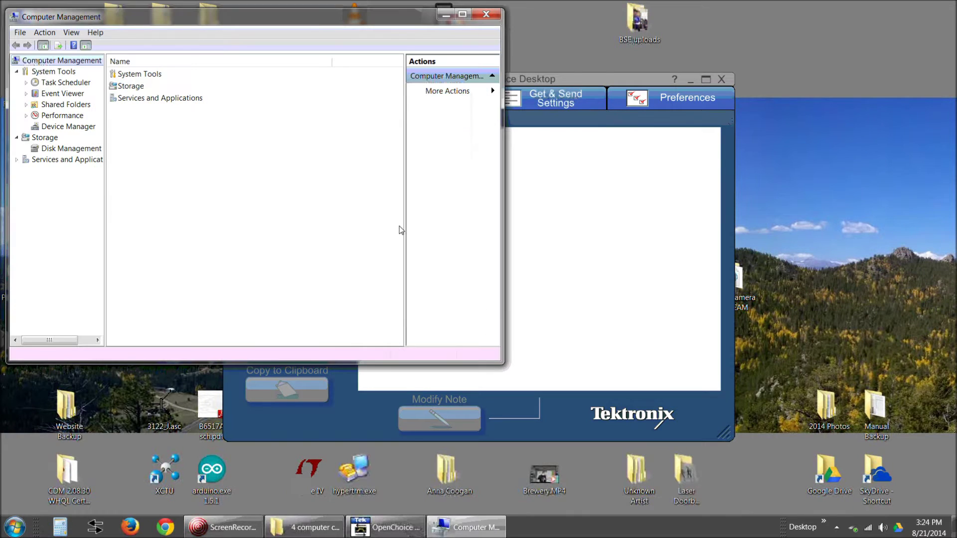
left_click(70, 128)
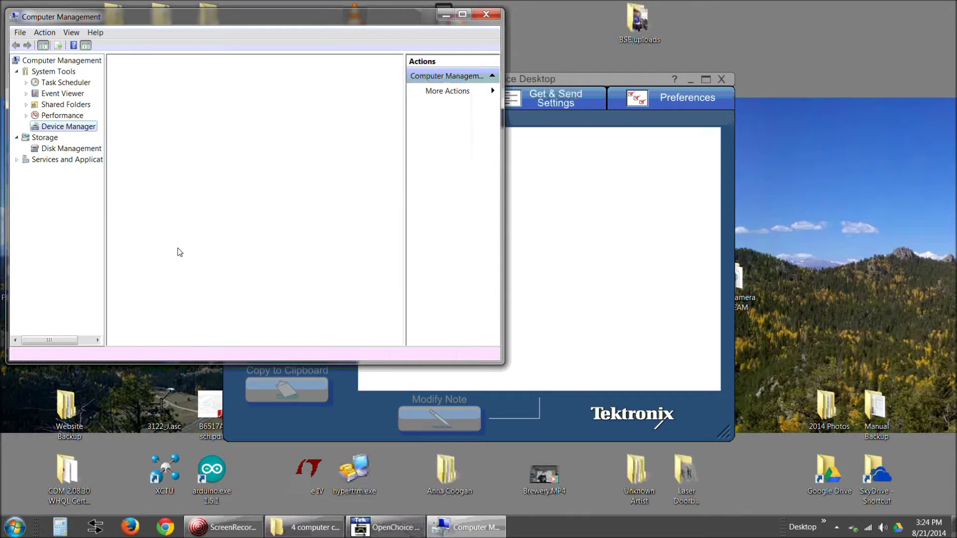
left_click(126, 259)
left_click(182, 270)
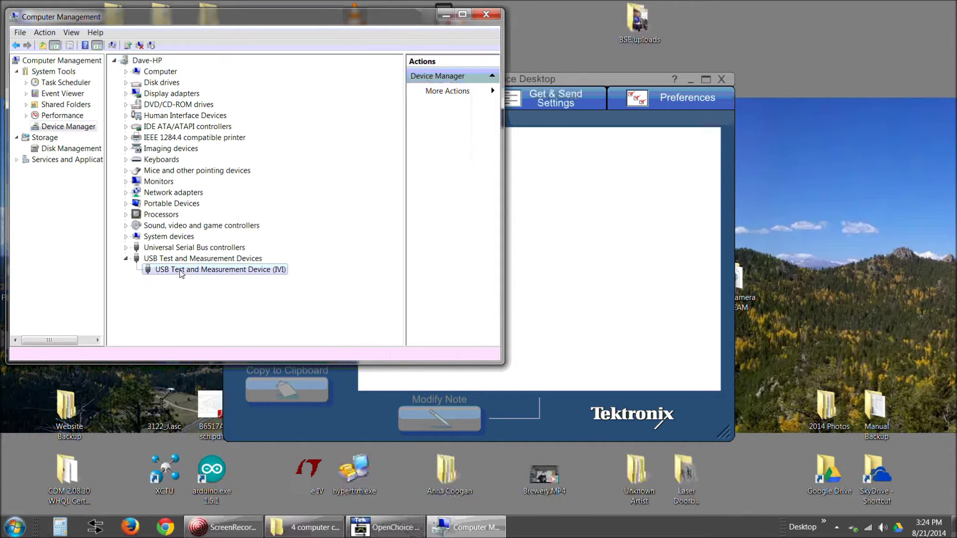
left_click(127, 205)
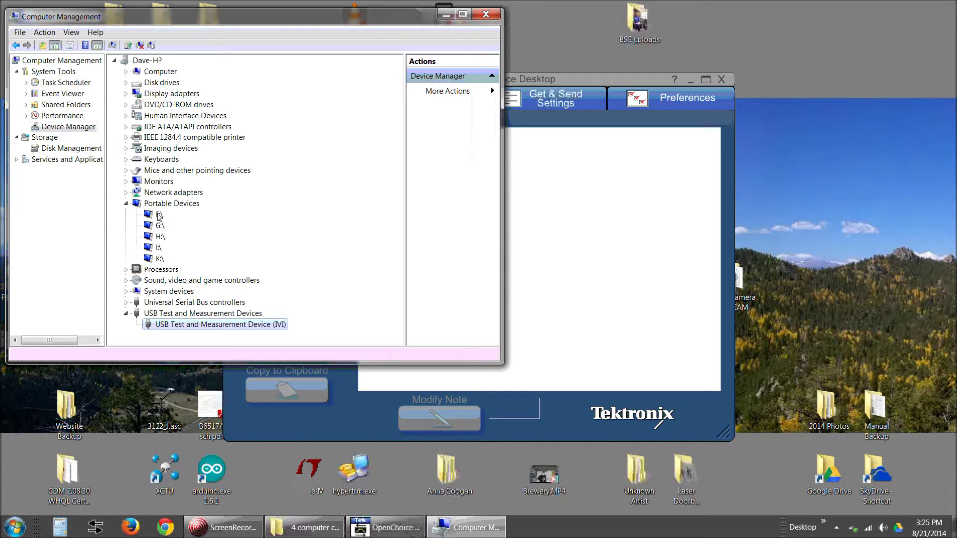
left_click(484, 14)
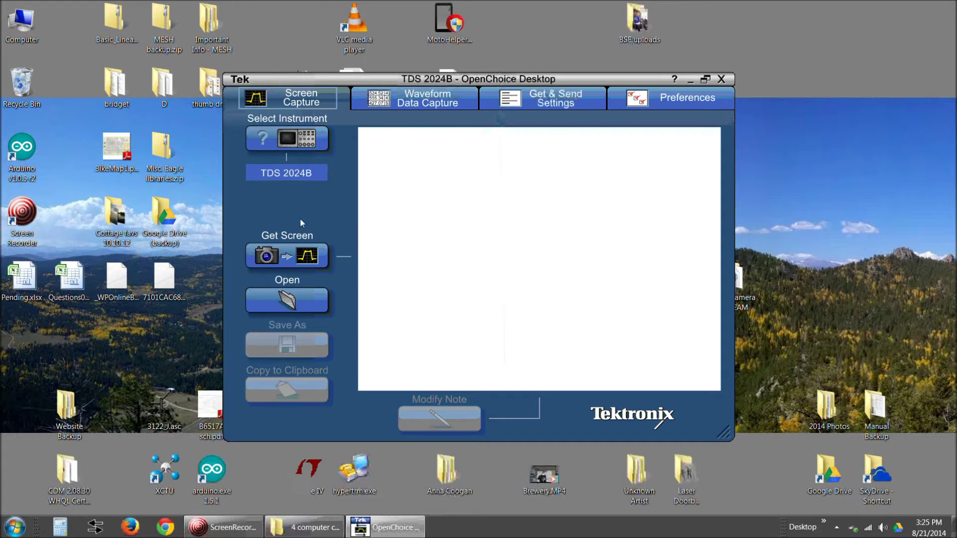
Capture the TDS 2024B's screen image of the flat CH1 trace and move to Waveform Data Capture
left_click(302, 254)
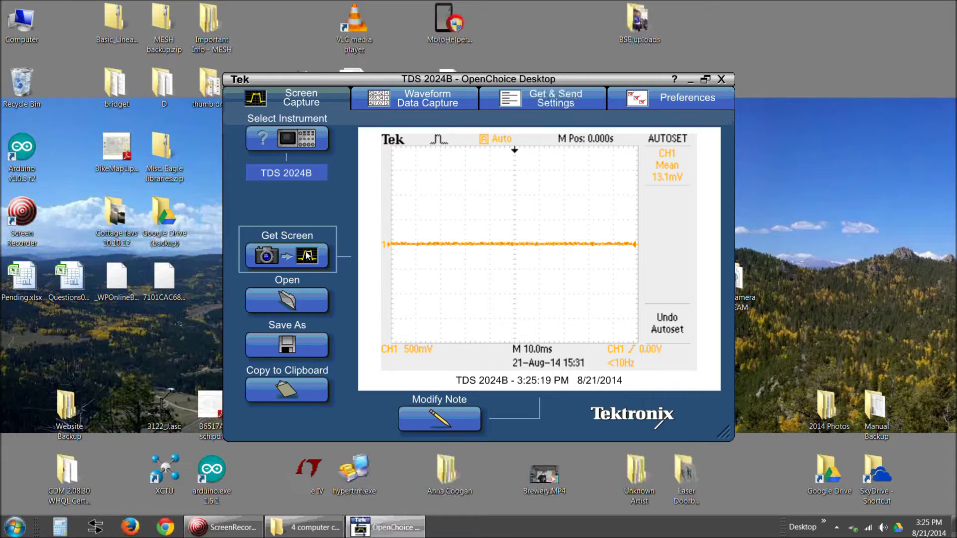
left_click(420, 95)
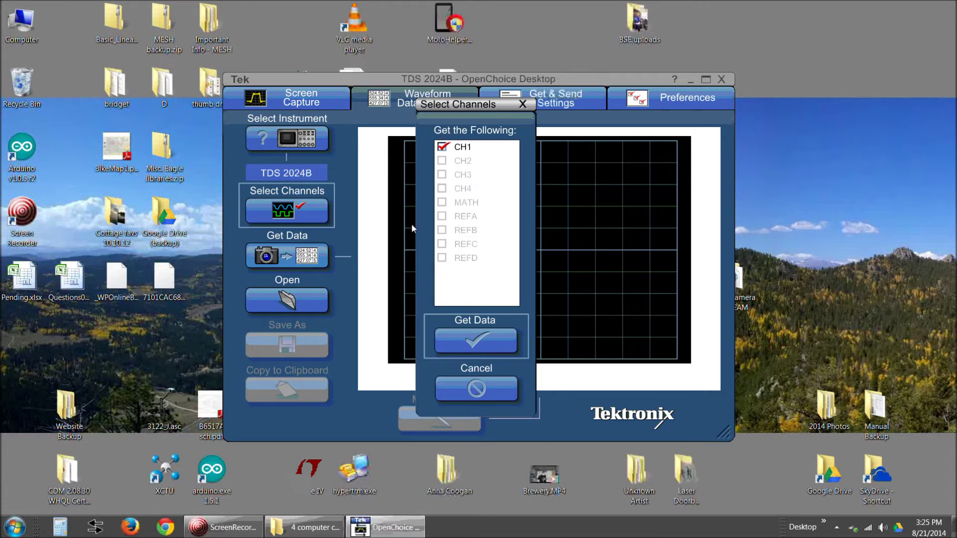
Download the TDS 2024B's CH1 waveform data, then browse the Get & Send Settings, Preferences and capture pages
left_click(474, 343)
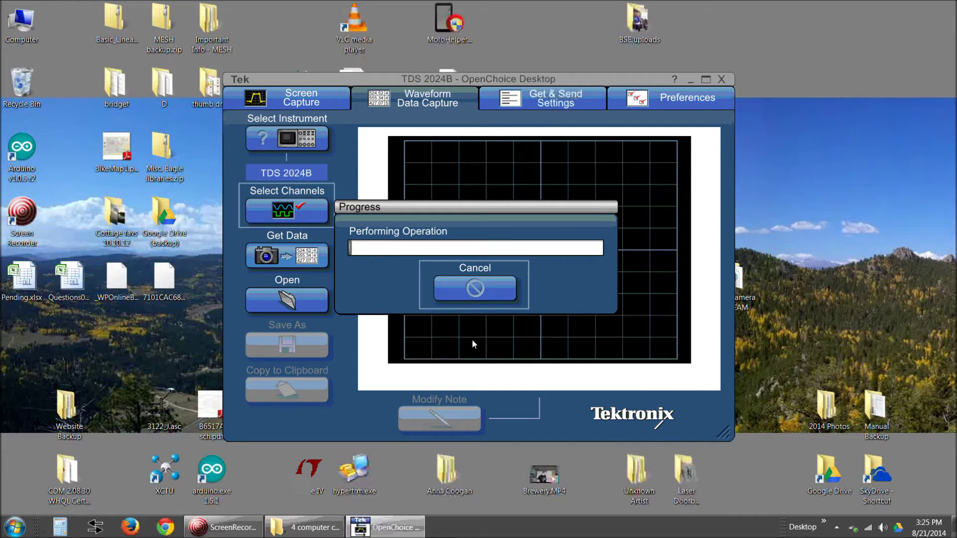
left_click(566, 93)
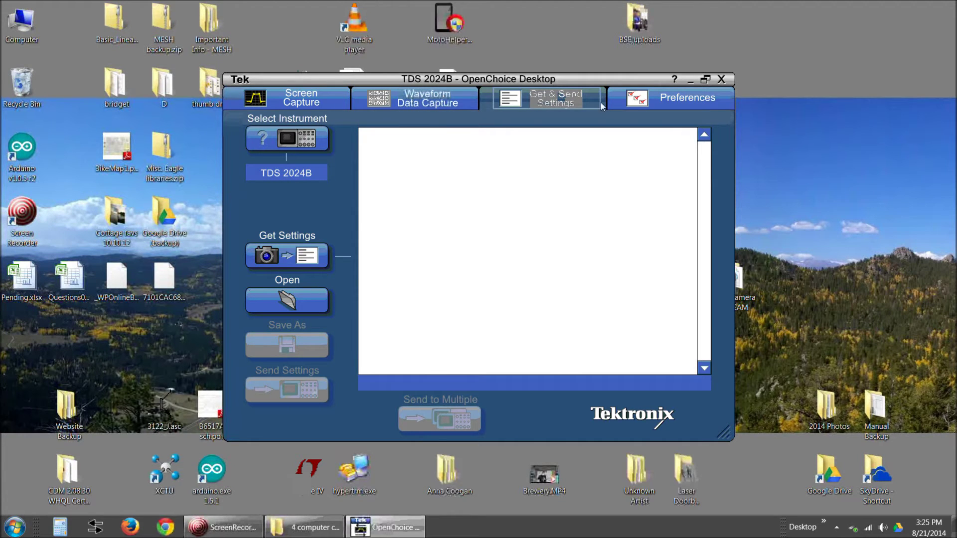
left_click(651, 95)
left_click(433, 100)
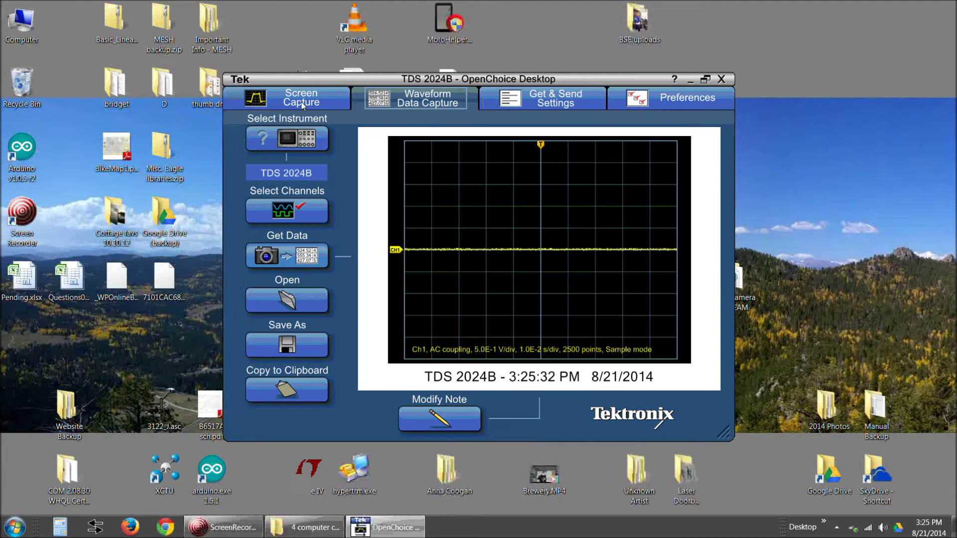
left_click(290, 105)
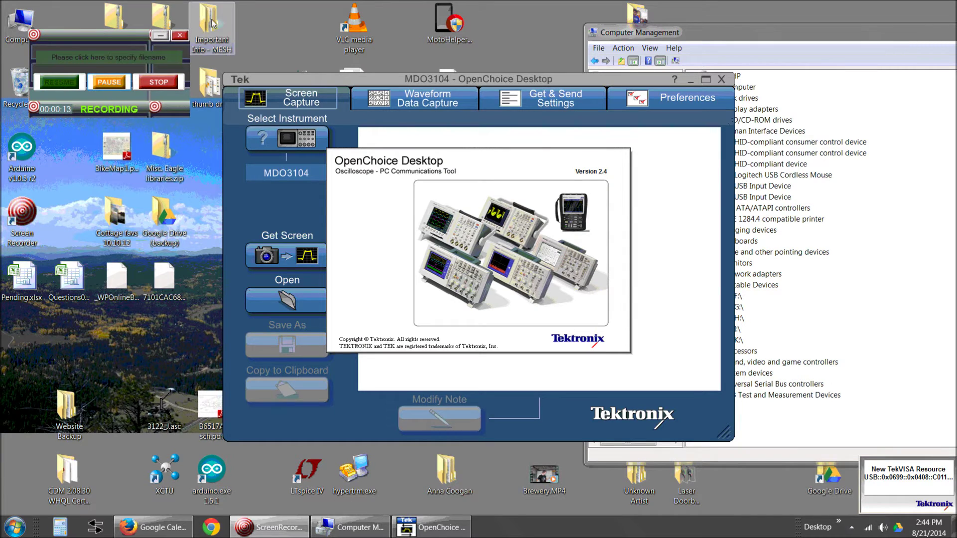
Verify the MDO3104 is listed as a USB Test and Measurement Device (IVI), then capture its screen image
left_click(689, 36)
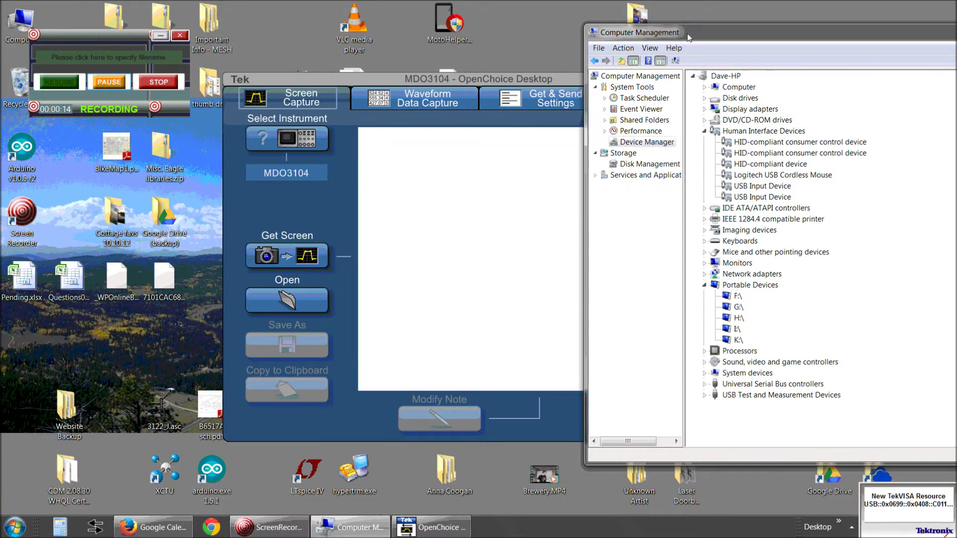
left_click(705, 395)
left_click(772, 406)
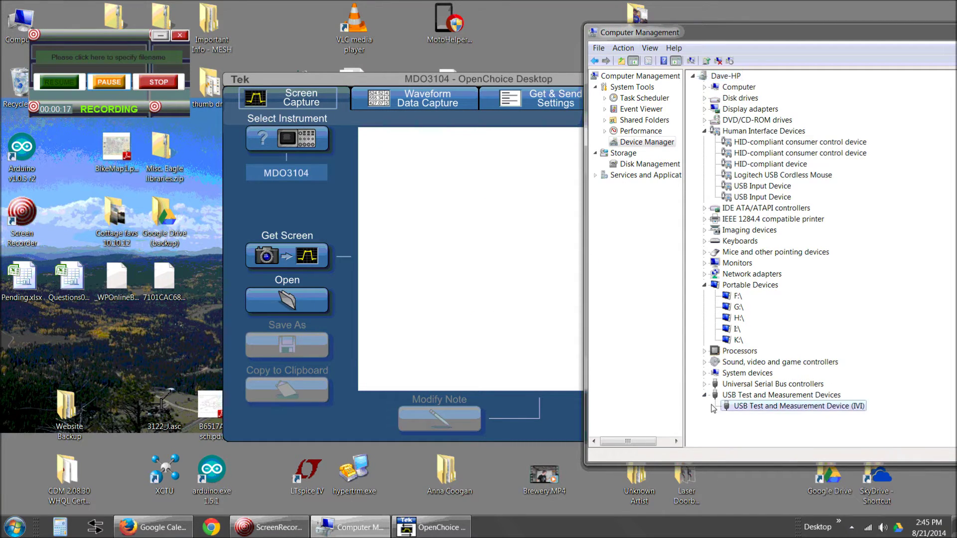
left_click(416, 78)
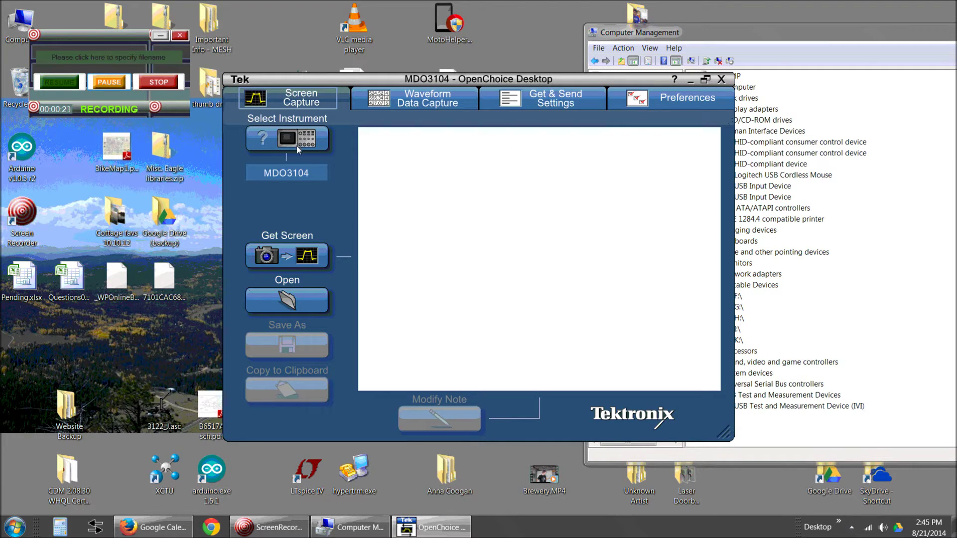
left_click(295, 254)
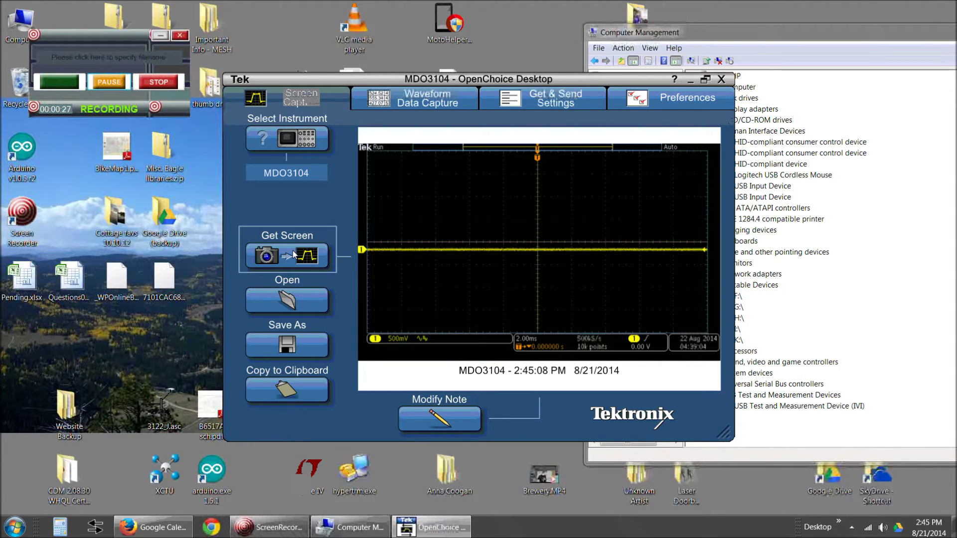
Download the MDO3104's CH1 waveform data, then view the Get & Send Settings and Screen Capture pages
left_click(420, 103)
left_click(275, 219)
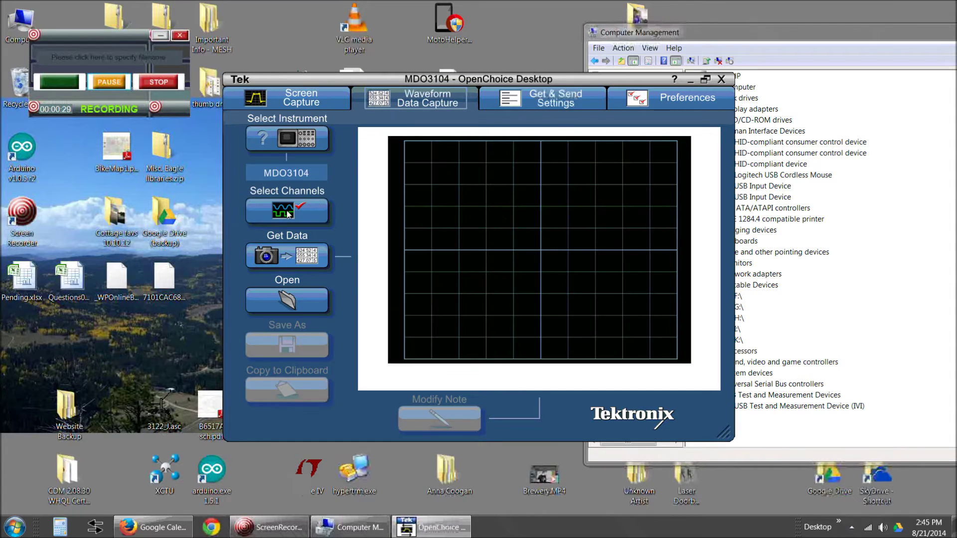
left_click(495, 340)
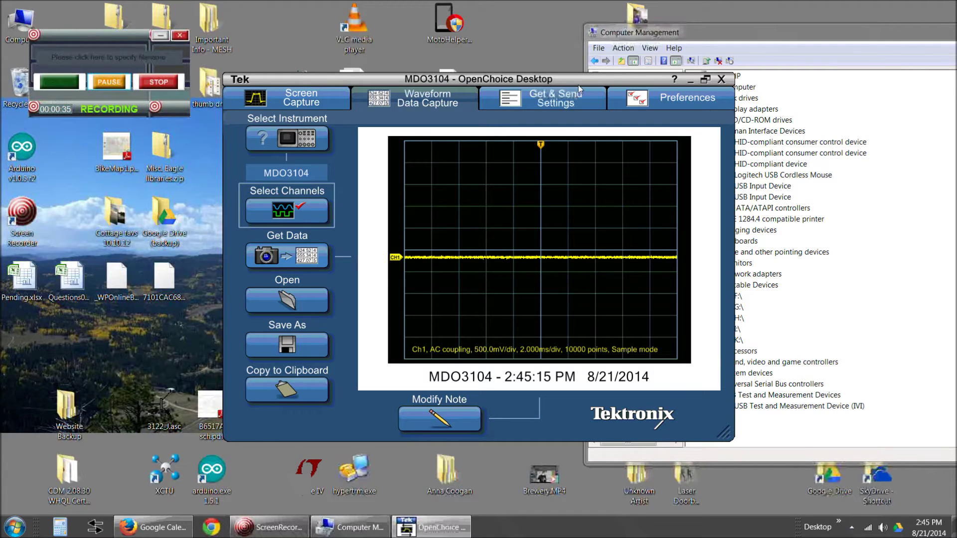
left_click(564, 98)
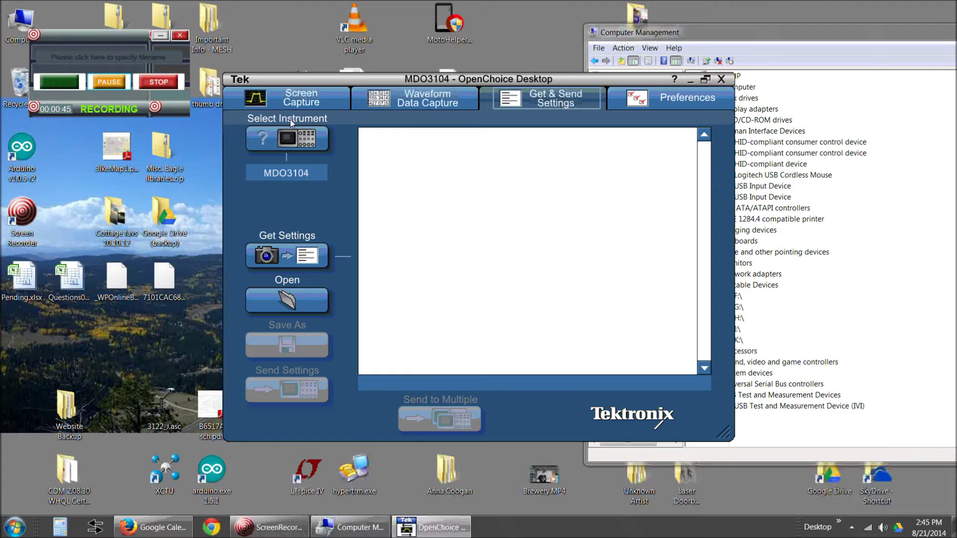
left_click(298, 98)
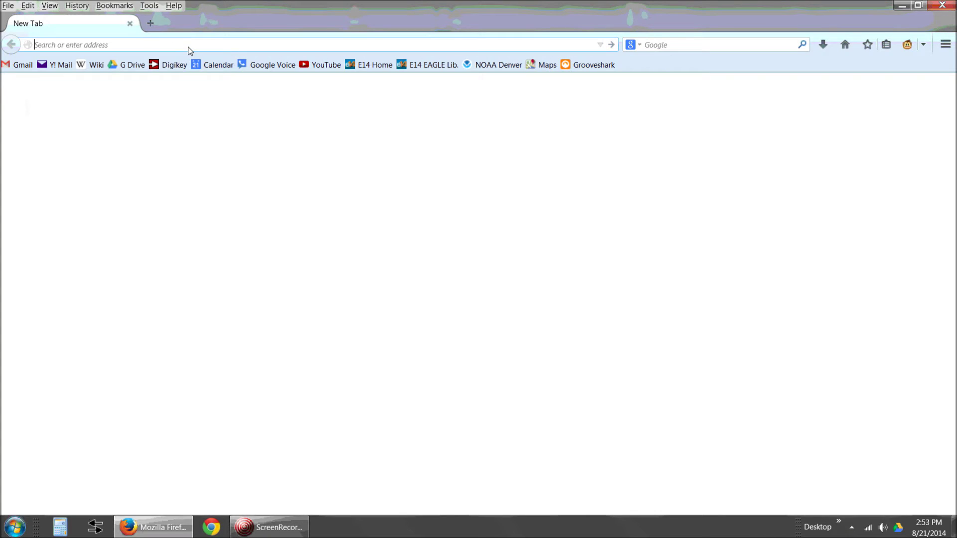
Load the MDO3104's LXI welcome page at 192.168.2.112 in Firefox
type("1")
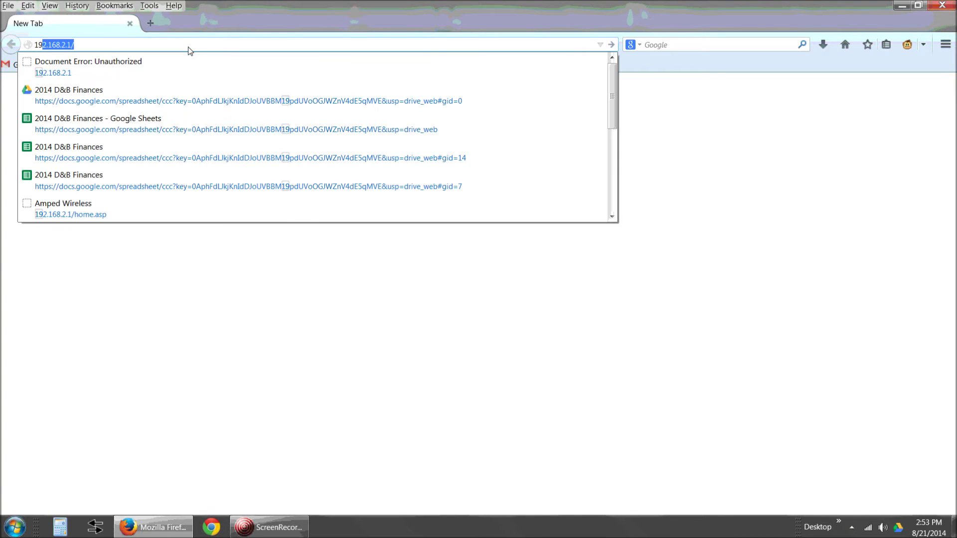
type("2.168")
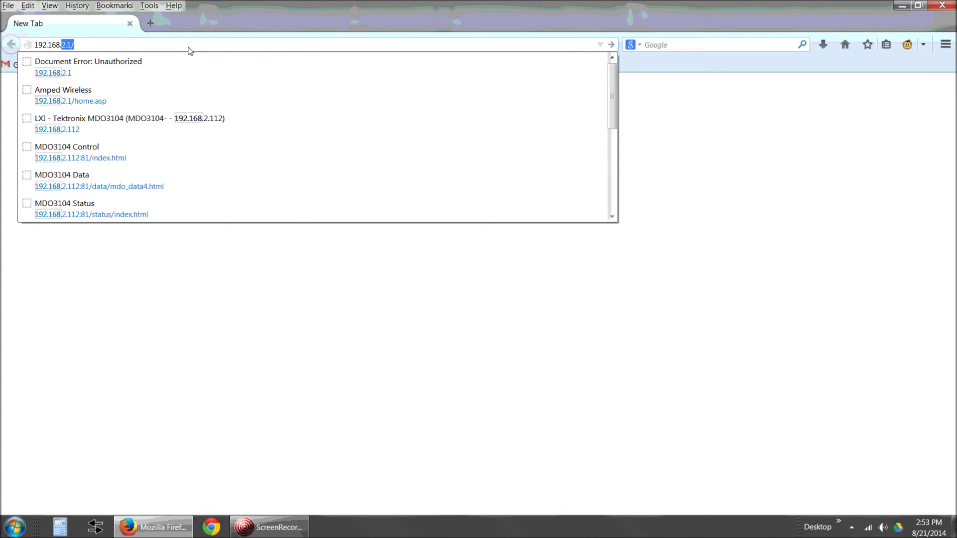
type(".2.112")
key("Return")
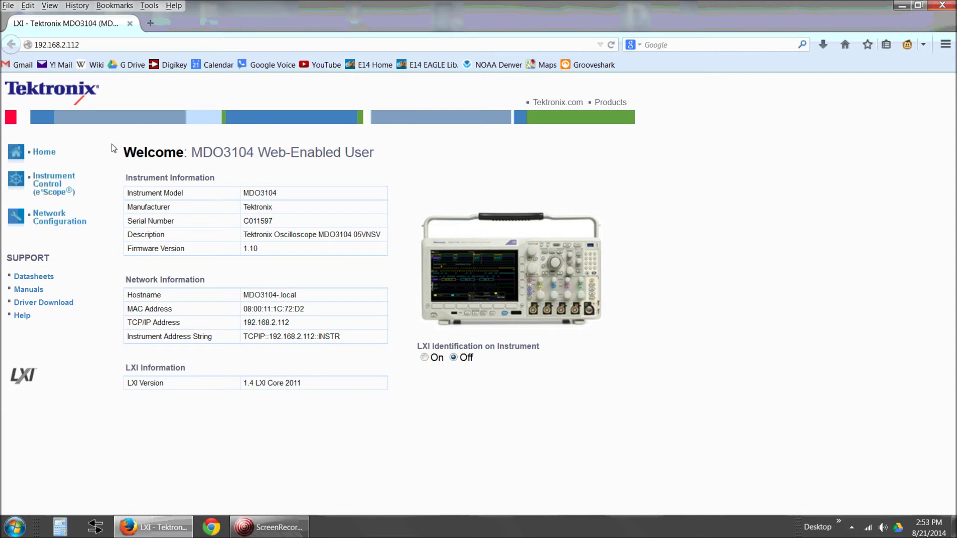
Open Instrument Control (e*Scope) and log in with the user name and password
left_click(53, 186)
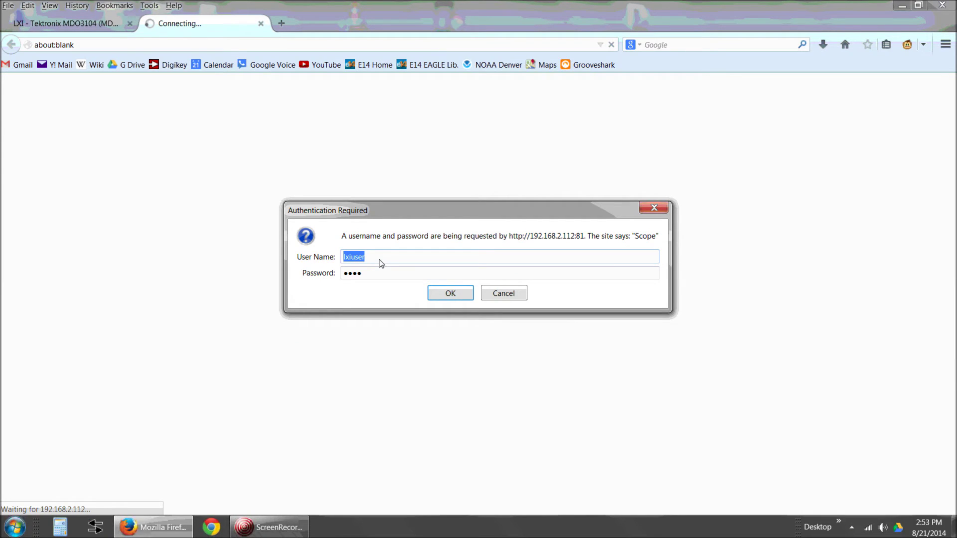
left_click(378, 277)
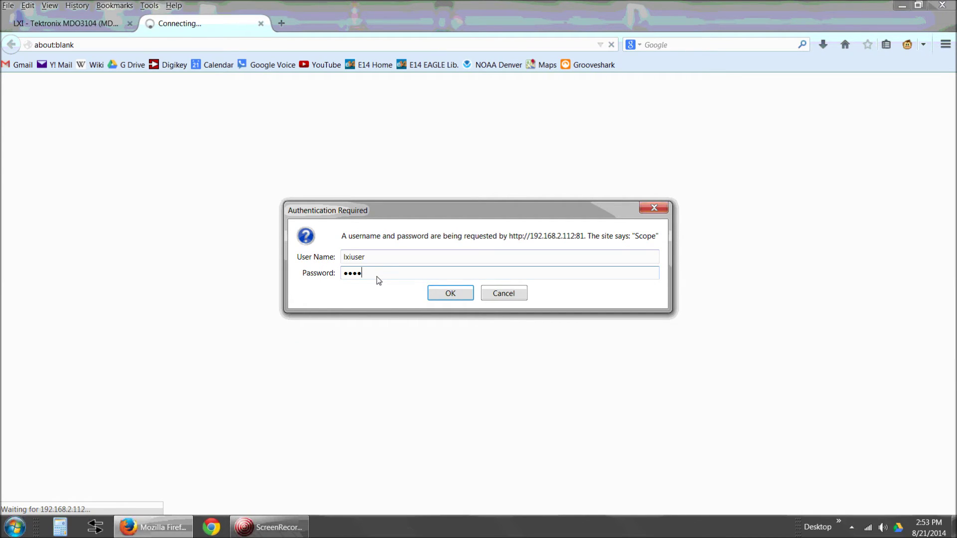
left_click(386, 260)
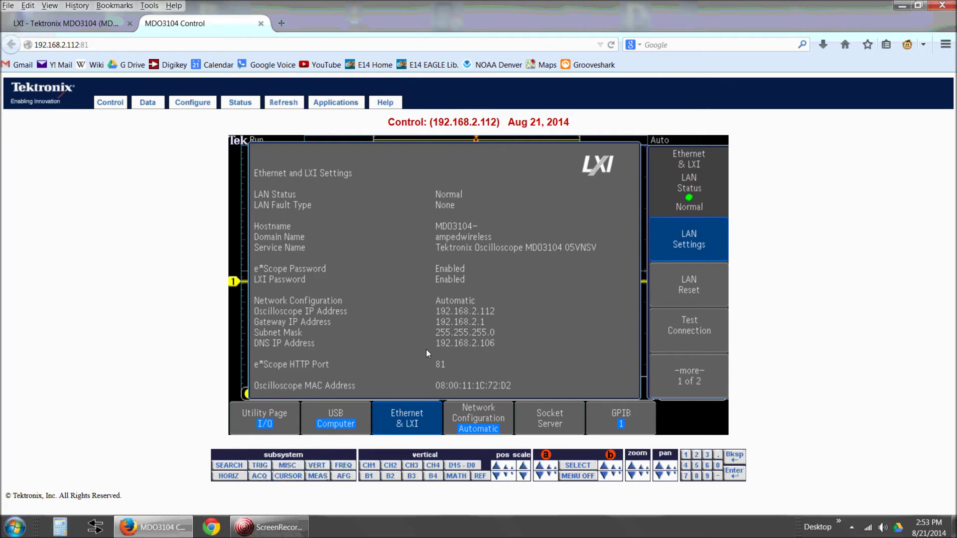
Close the scope's network and utility menus and turn on channel 2
left_click(583, 476)
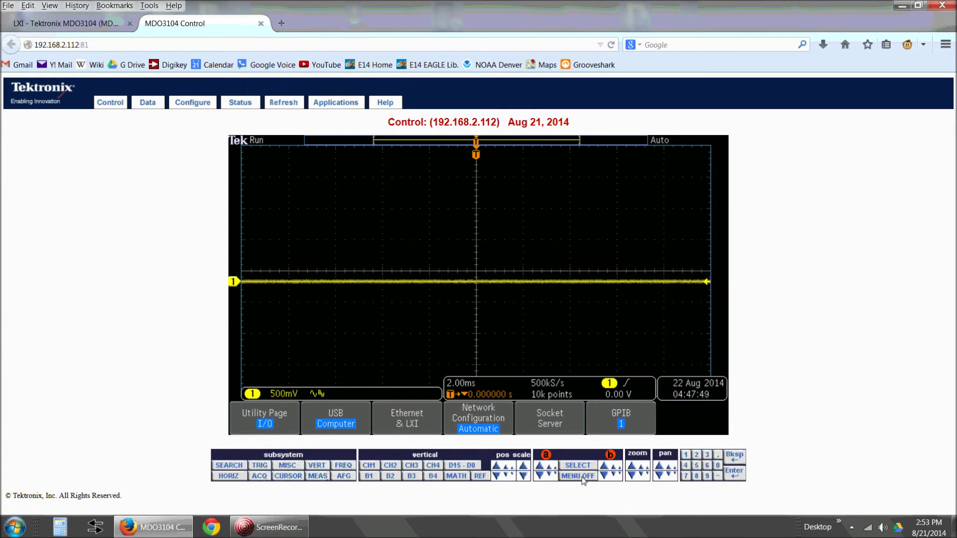
left_click(582, 477)
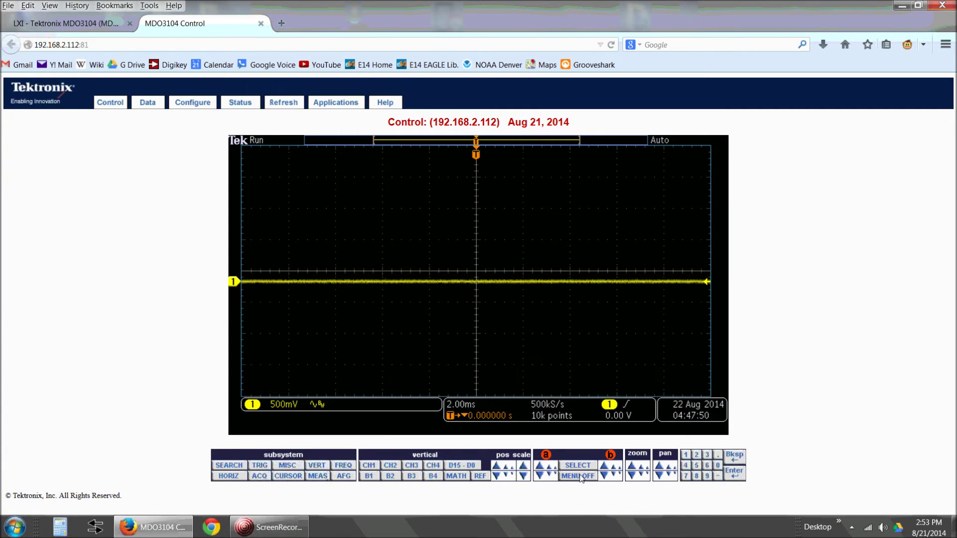
left_click(394, 465)
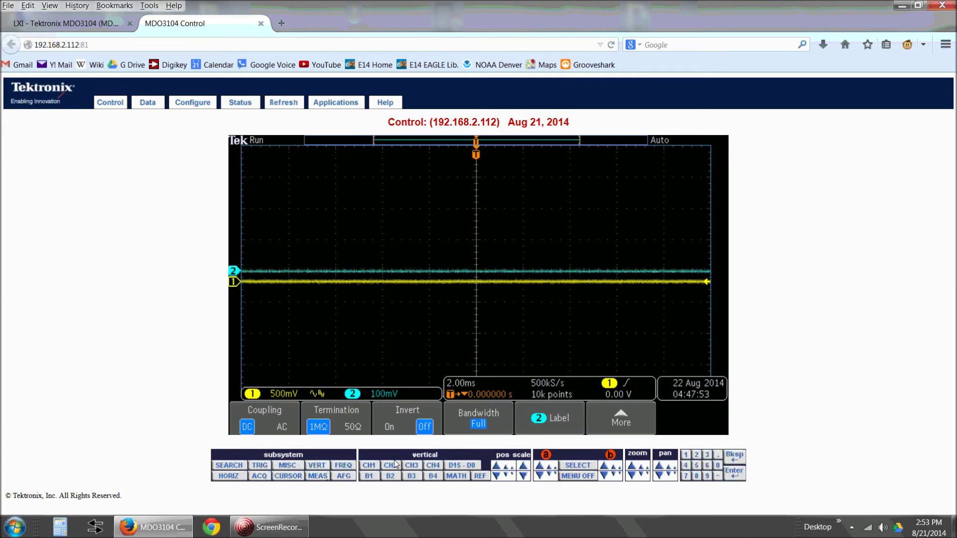
Raise channel 1's vertical scale through 1.00 V and 2.00 V to 5.00 V per division
left_click(369, 465)
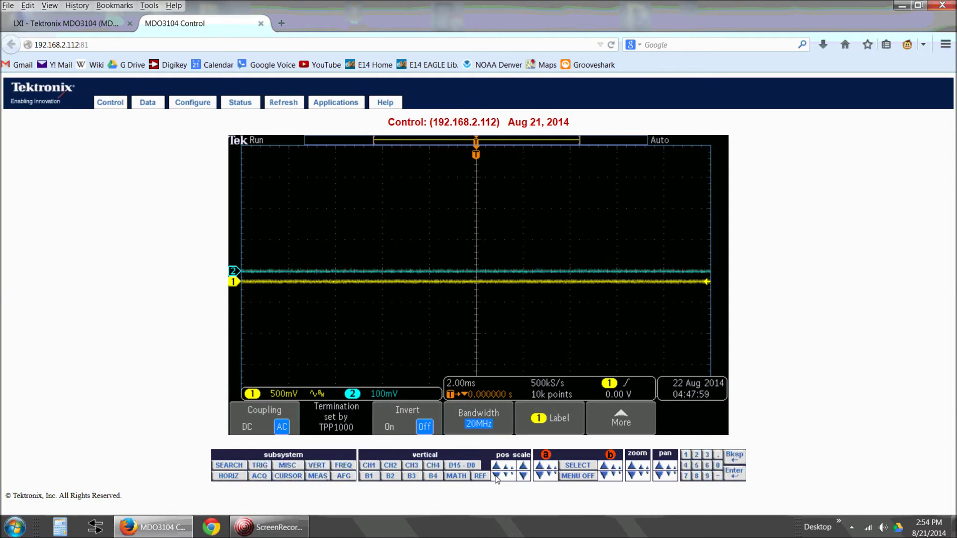
left_click(524, 476)
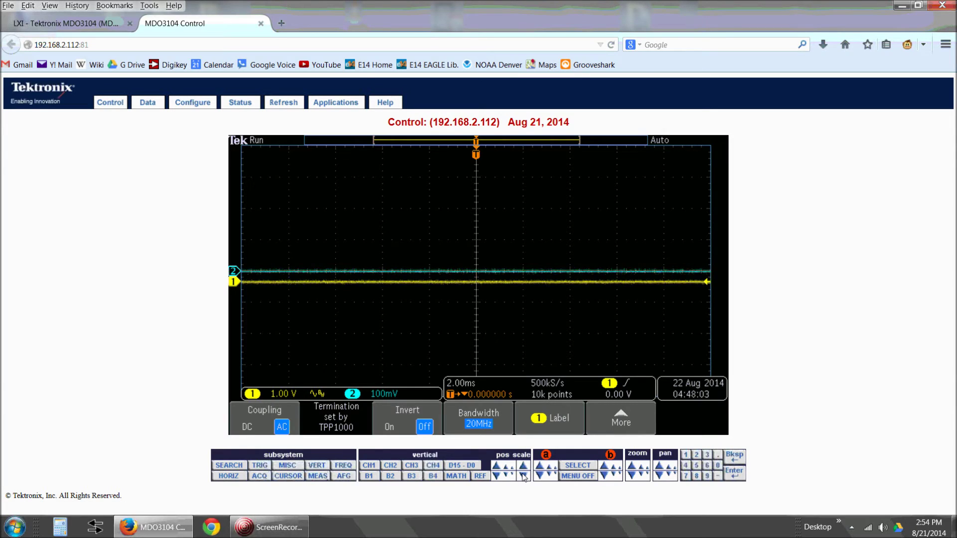
left_click(524, 476)
left_click(524, 476)
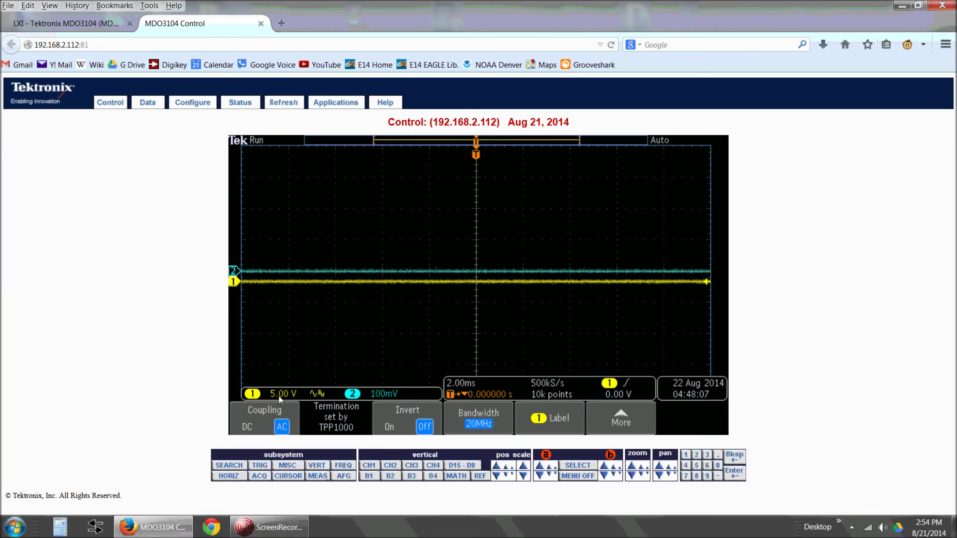
Shorten the horizontal timebase through 1.00ms to 400µs
left_click(228, 476)
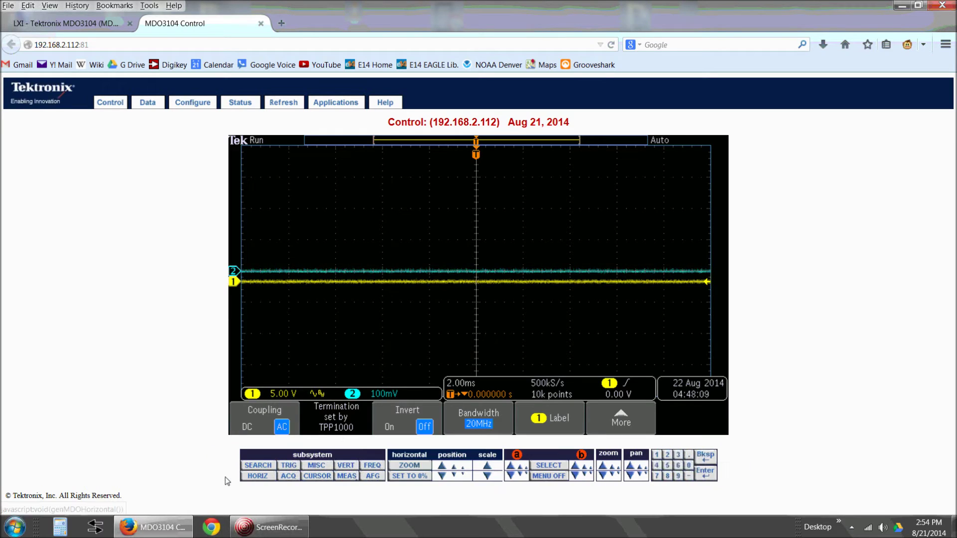
left_click(487, 464)
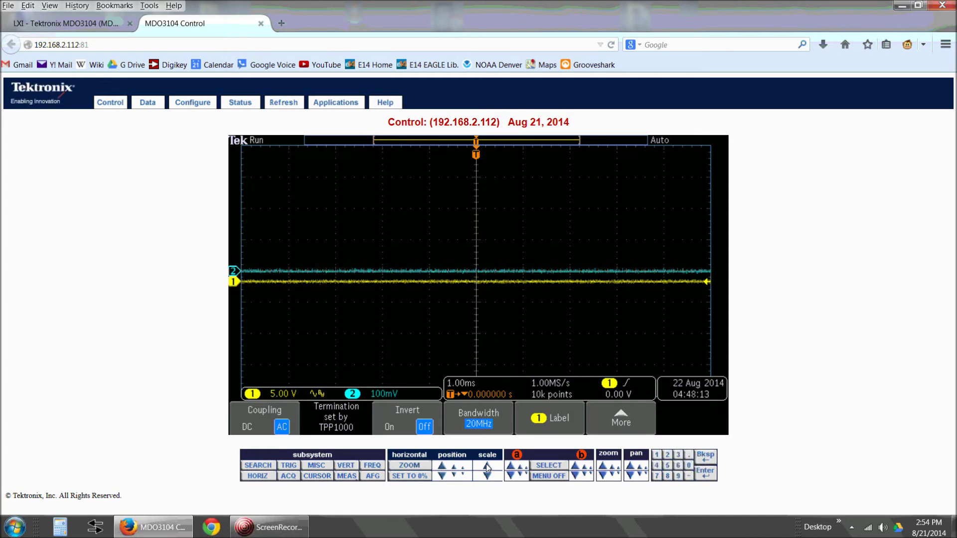
left_click(486, 464)
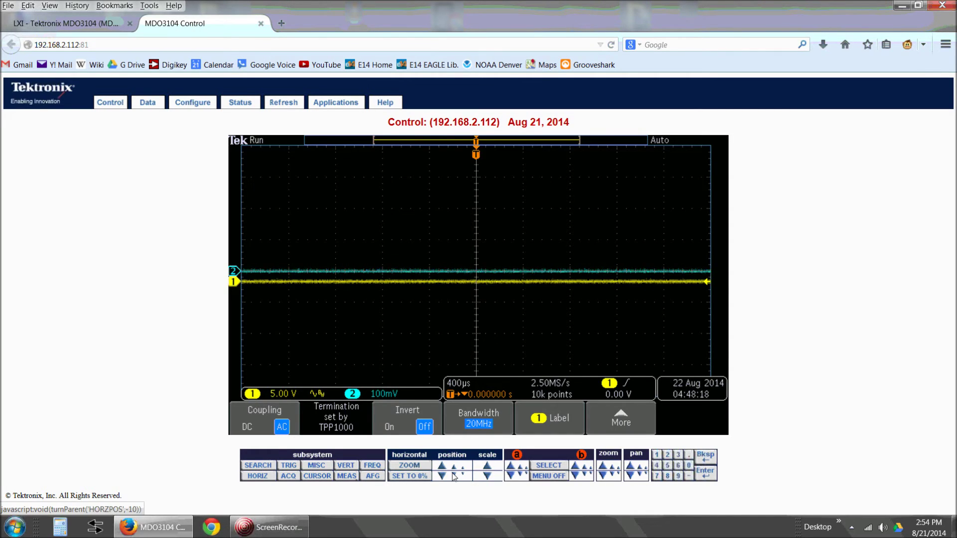
Go through the trigger and measurement menus to the AFG settings showing a 100.00kHz Lorentz waveform
left_click(289, 465)
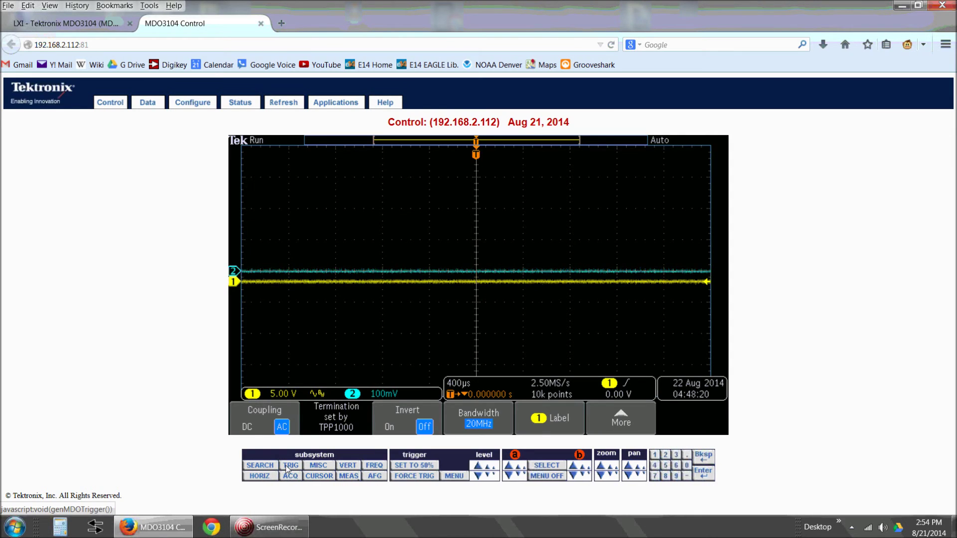
left_click(360, 477)
left_click(370, 476)
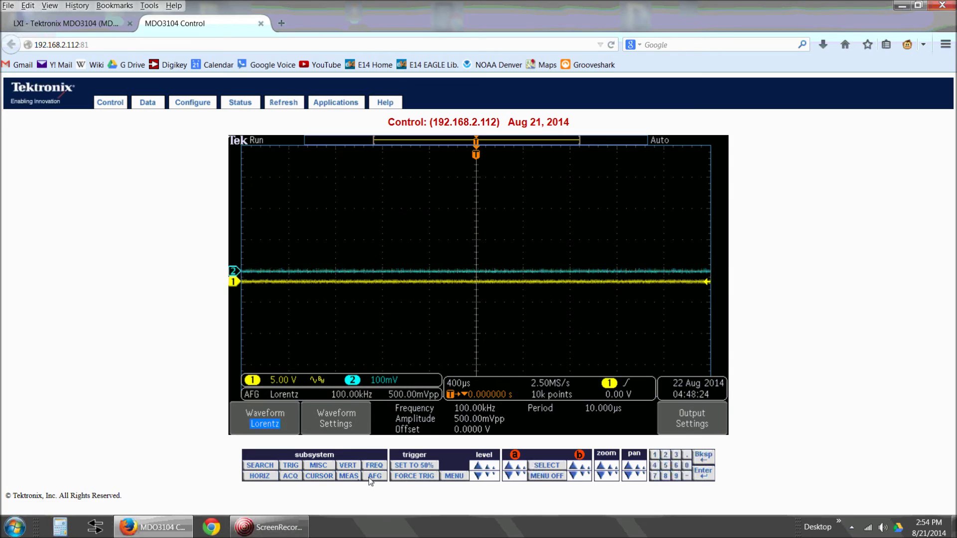